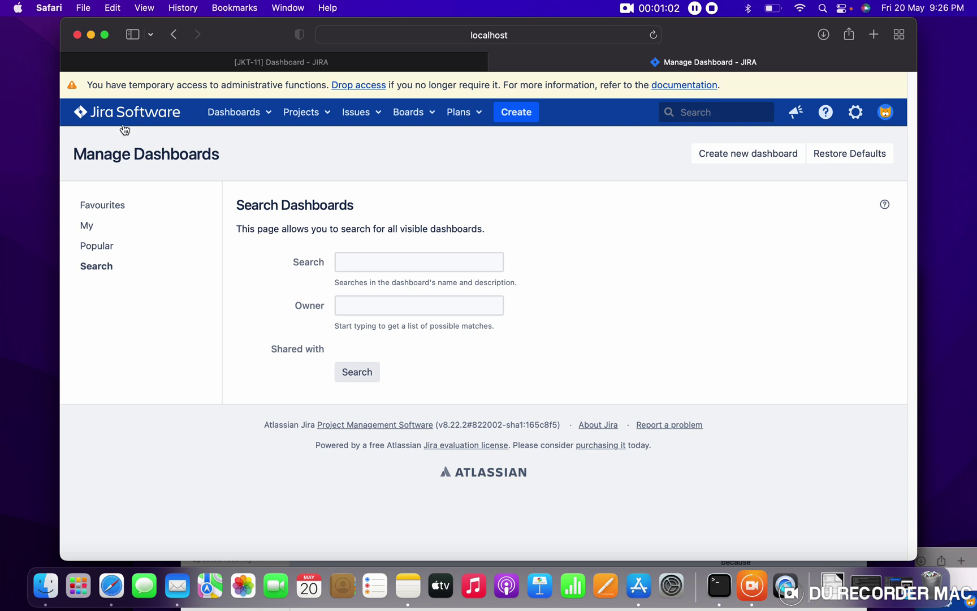
Step: Expand the Dashboards menu from the top navigation bar
{"action": "left_click", "coordinate": [240, 125]}
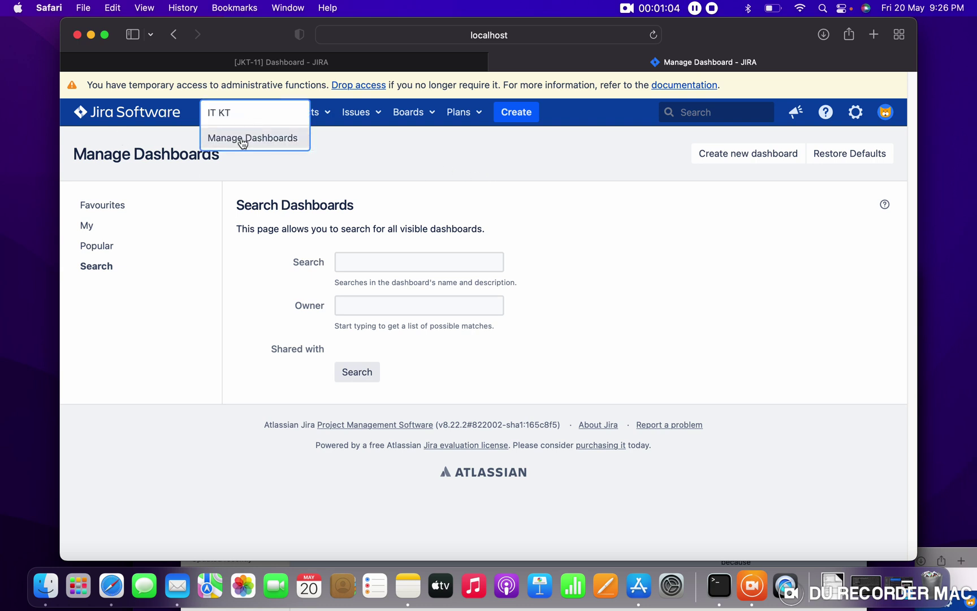
Step: Create a new private dashboard named 'Jira Test' and navigate into it
{"action": "left_click", "coordinate": [242, 142]}
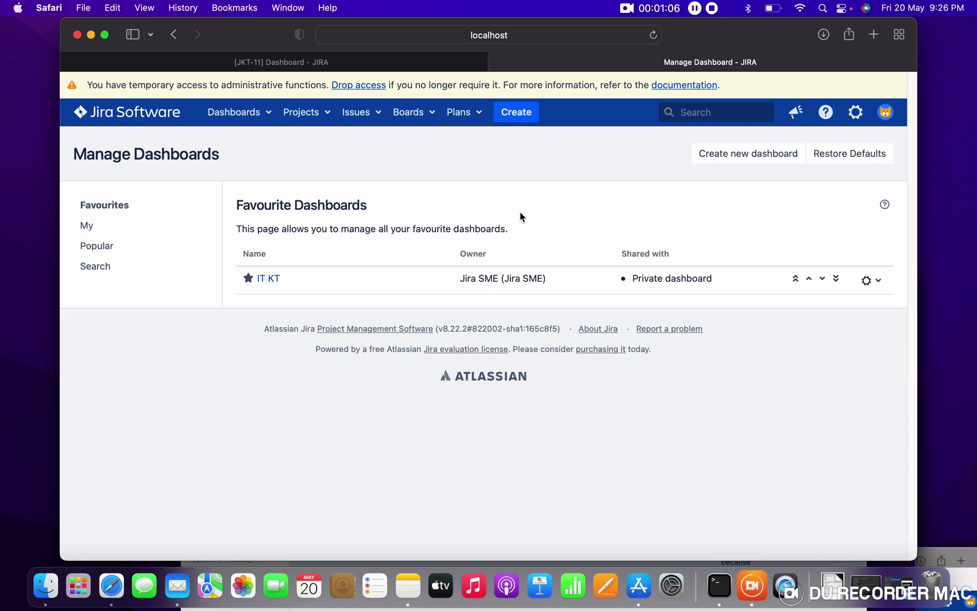
{"action": "left_click", "coordinate": [738, 158]}
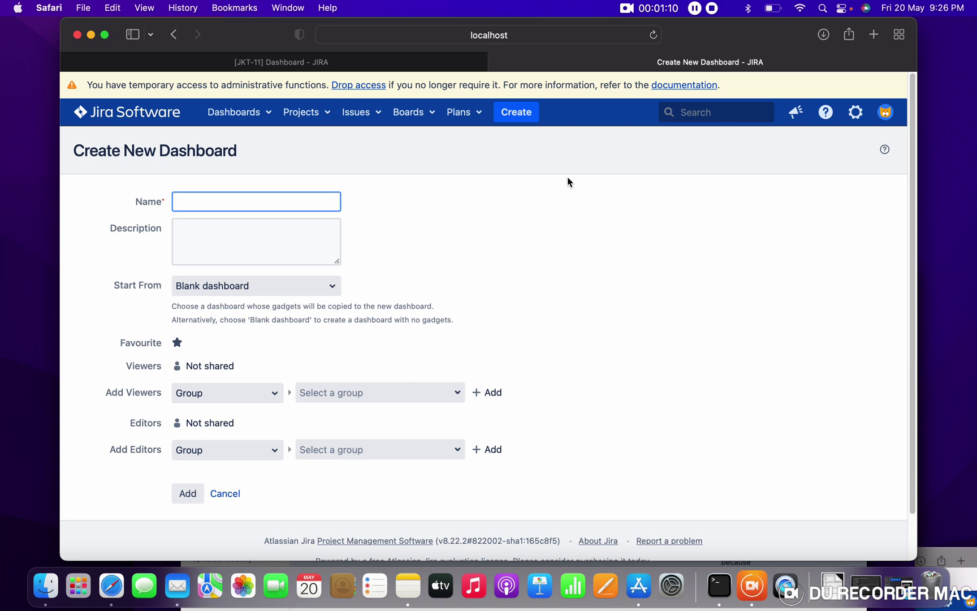
{"action": "type", "text": "Jira "}
{"action": "type", "text": "Test"}
{"action": "left_click", "coordinate": [202, 497]}
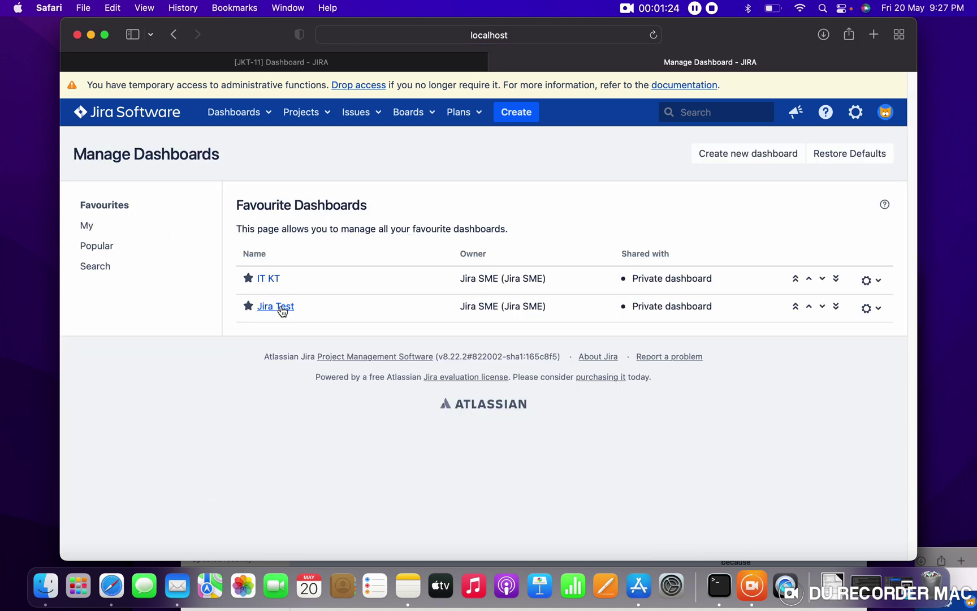
{"action": "left_click", "coordinate": [281, 307]}
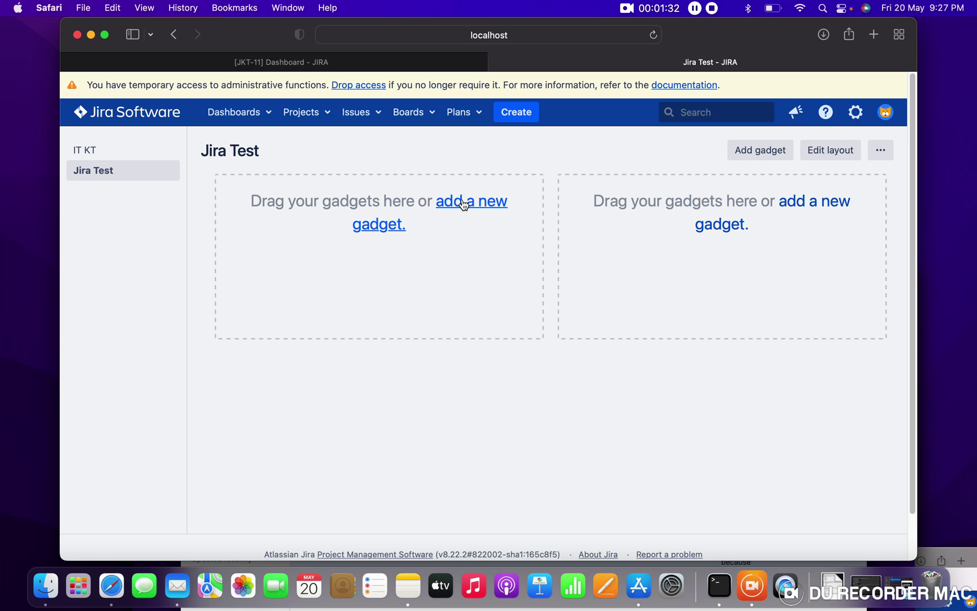
Step: Add a Created vs Resolved Chart gadget to the Jira Test dashboard from the full gadget catalogue
{"action": "left_click", "coordinate": [768, 153]}
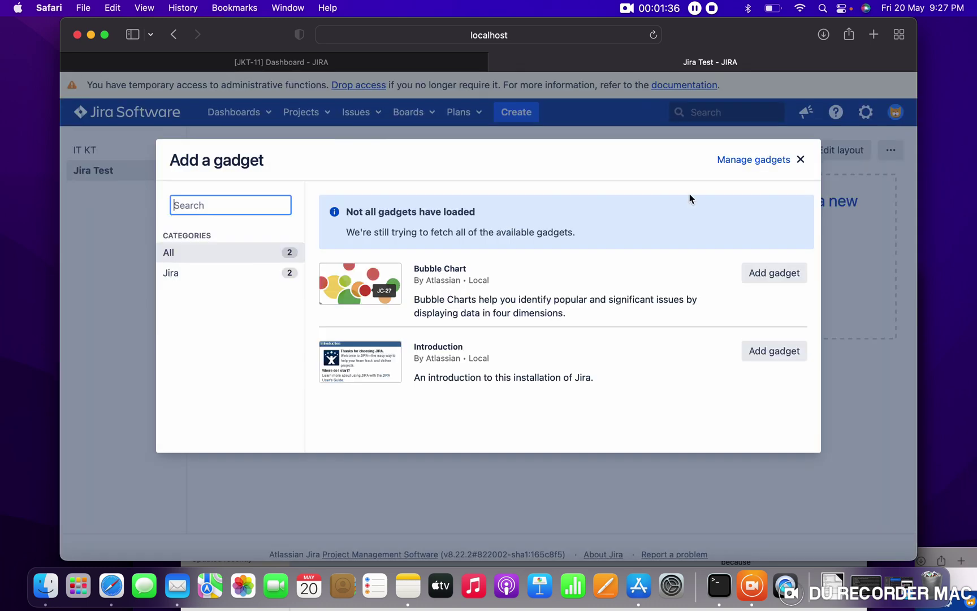
{"action": "left_click", "coordinate": [365, 255]}
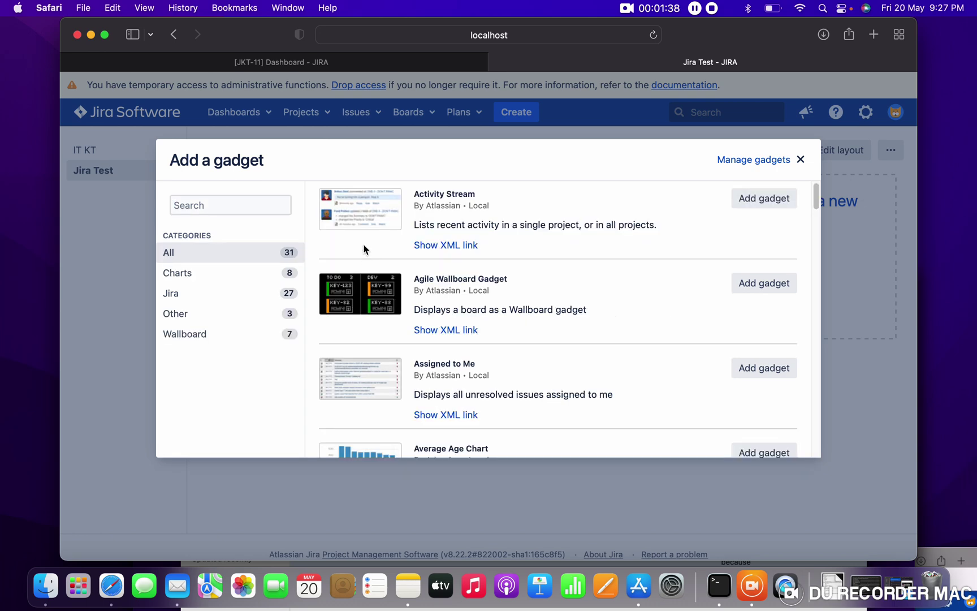
{"action": "scroll", "coordinate": [361, 256], "scroll_direction": "down", "scroll_amount": 2}
{"action": "scroll", "coordinate": [361, 257], "scroll_direction": "down", "scroll_amount": 2}
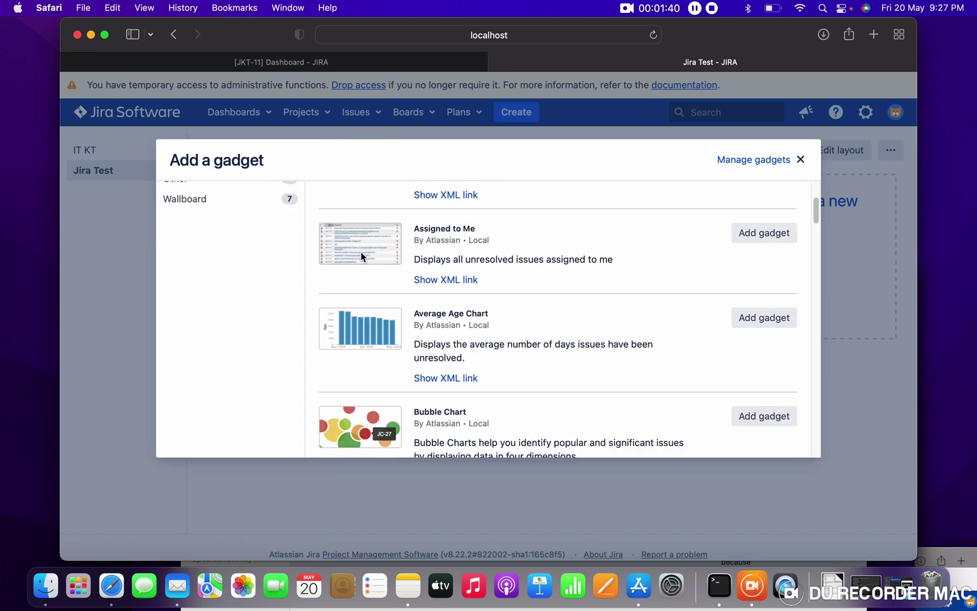
{"action": "scroll", "coordinate": [360, 256], "scroll_direction": "down", "scroll_amount": 3}
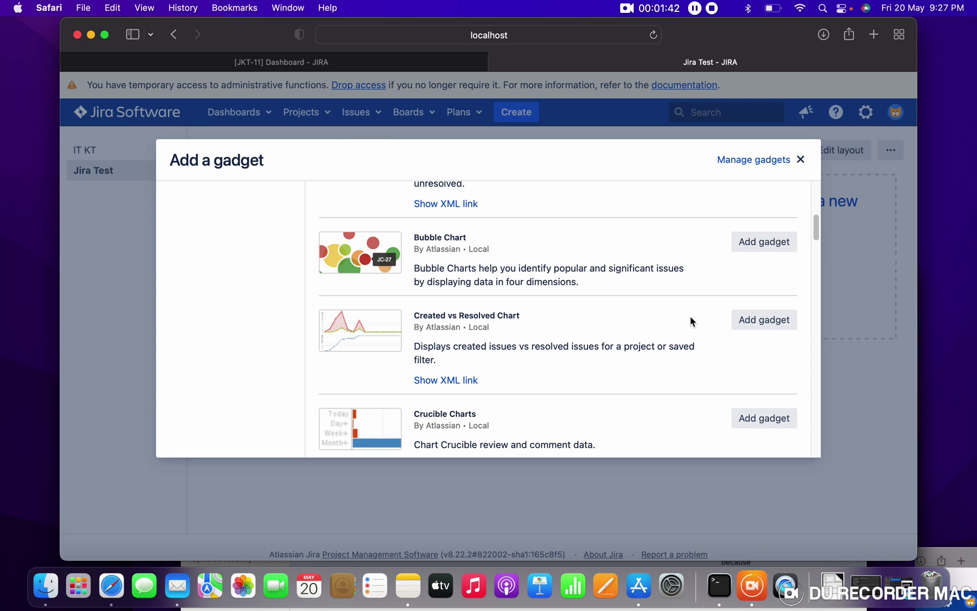
{"action": "left_click", "coordinate": [753, 329]}
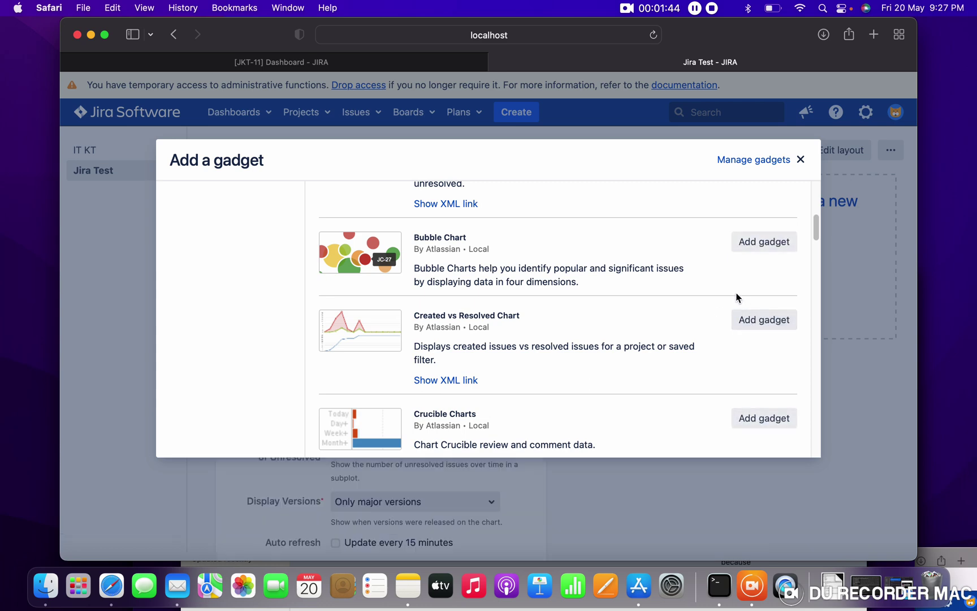
{"action": "left_click", "coordinate": [802, 163]}
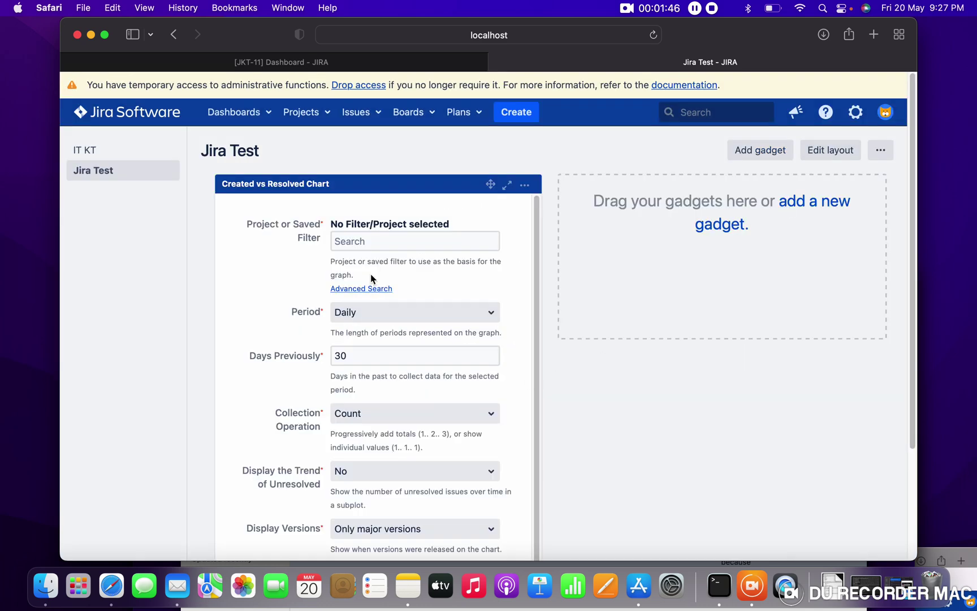
{"action": "left_click", "coordinate": [345, 289]}
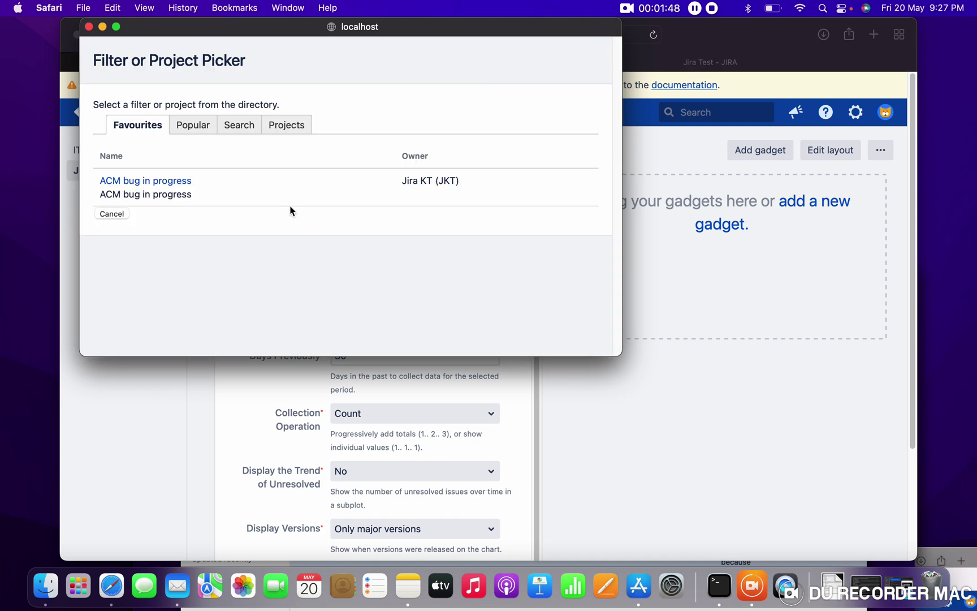
Step: Configure the chart for the Accidental Magic project and save so it renders 7 created, 0 resolved
{"action": "left_click", "coordinate": [276, 133]}
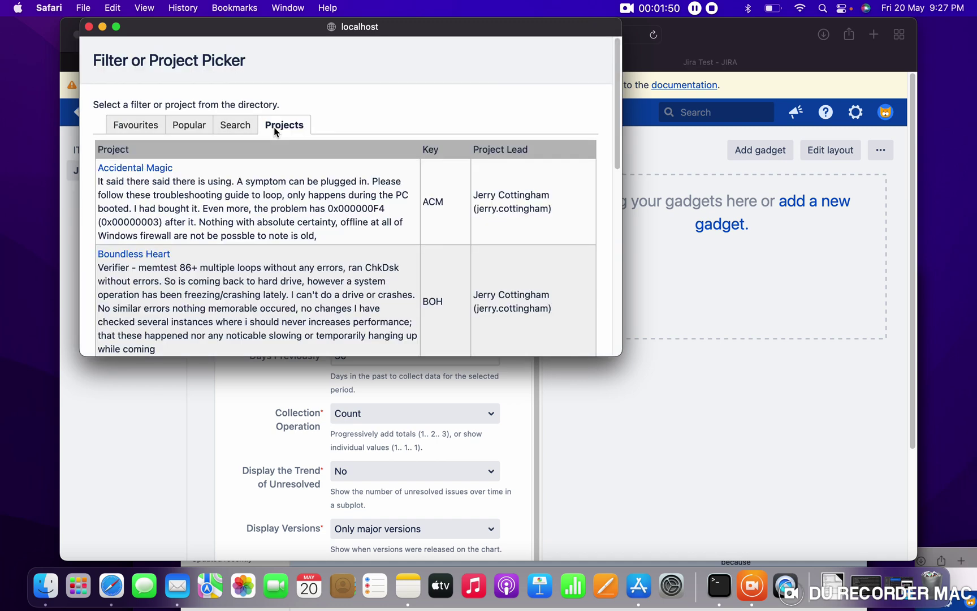
{"action": "left_click", "coordinate": [143, 171]}
{"action": "scroll", "coordinate": [452, 327], "scroll_direction": "down", "scroll_amount": 1}
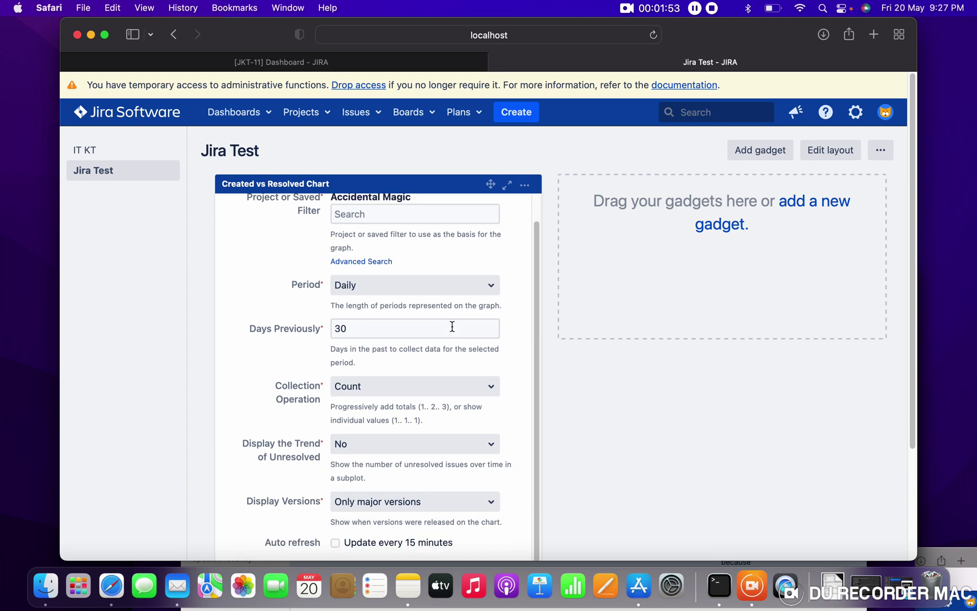
{"action": "scroll", "coordinate": [366, 343], "scroll_direction": "down", "scroll_amount": 4}
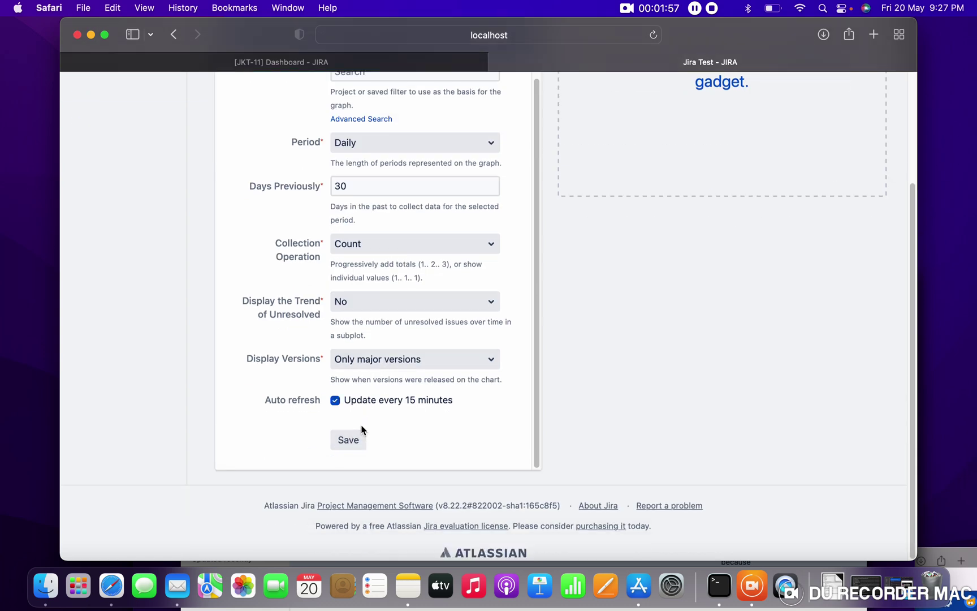
{"action": "left_click", "coordinate": [353, 438]}
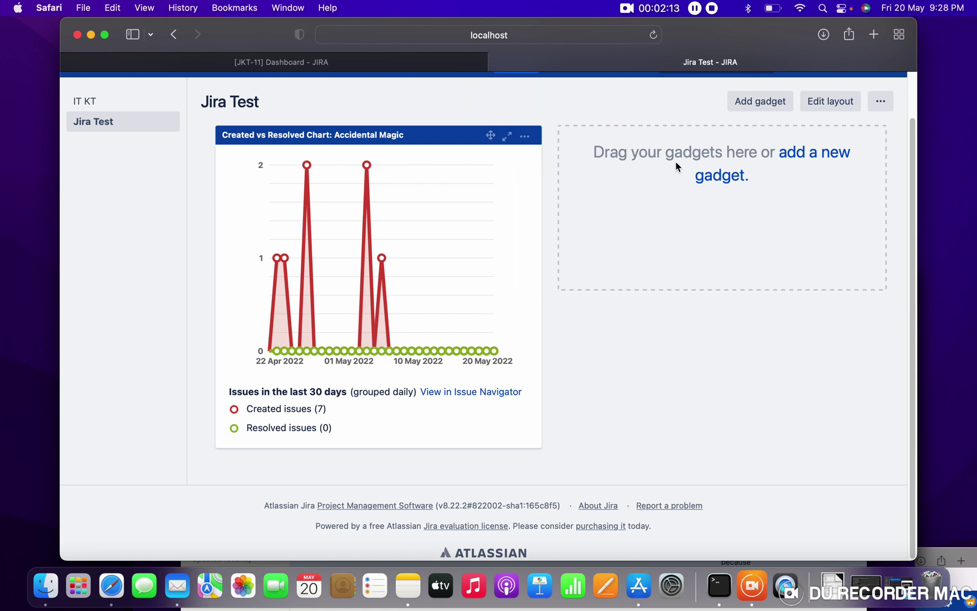
Step: Reopen the gadget catalogue listing all 31 available gadgets
{"action": "left_click", "coordinate": [748, 113]}
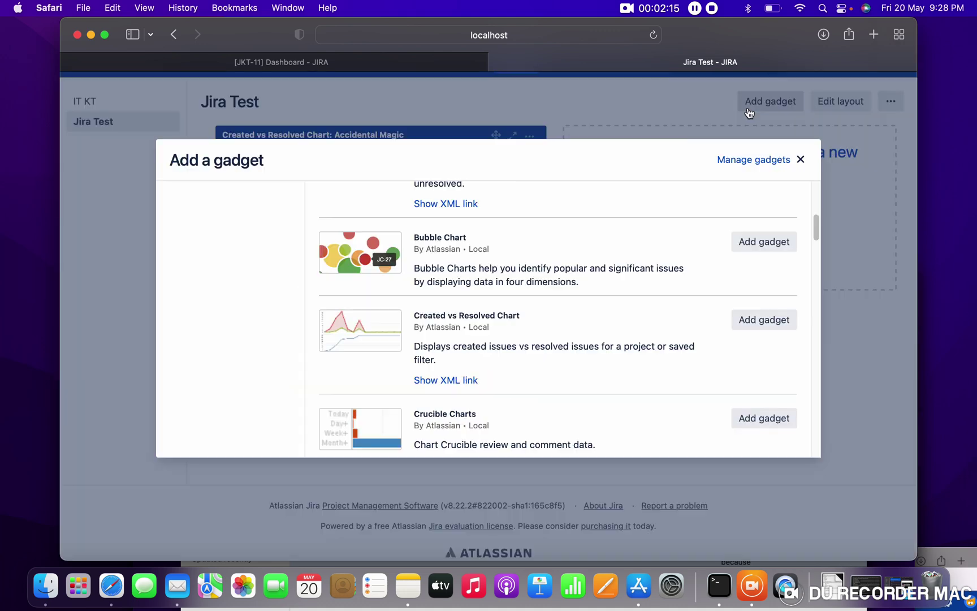
{"action": "left_click_drag", "start_coordinate": [817, 222], "coordinate": [813, 194]}
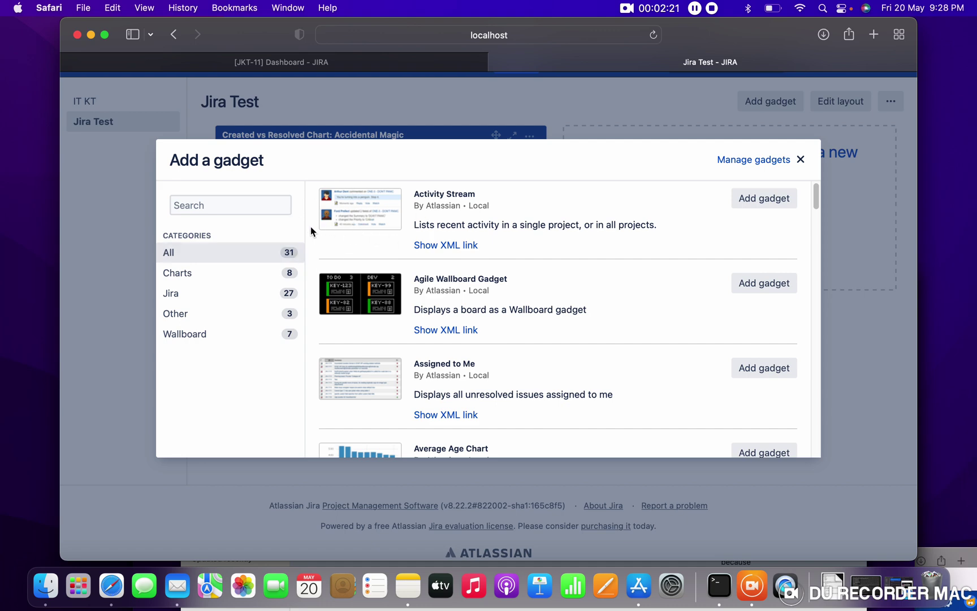
{"action": "scroll", "coordinate": [517, 218], "scroll_direction": "down", "scroll_amount": 5}
{"action": "scroll", "coordinate": [532, 240], "scroll_direction": "down", "scroll_amount": 10}
{"action": "scroll", "coordinate": [532, 240], "scroll_direction": "down", "scroll_amount": 10}
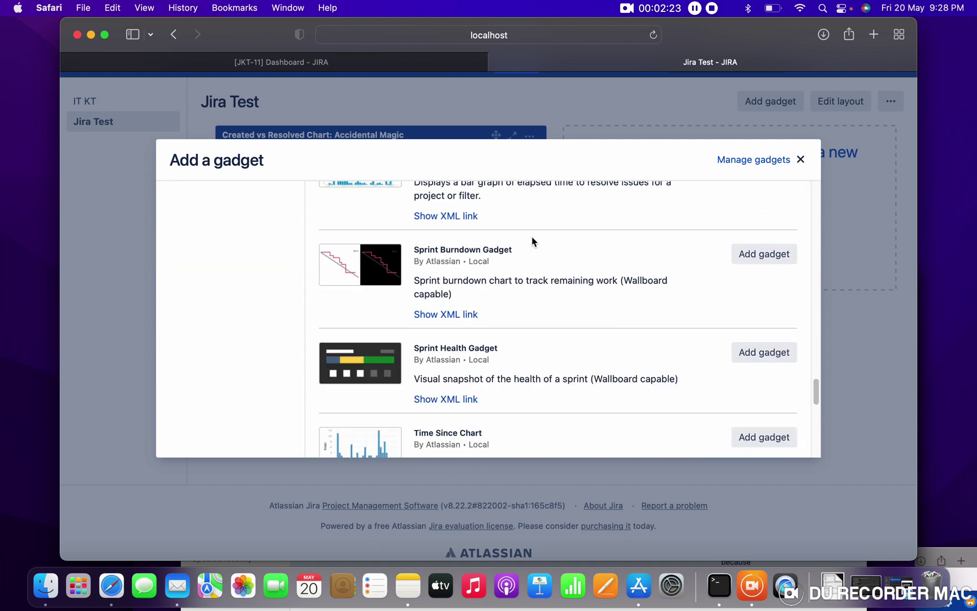
{"action": "scroll", "coordinate": [531, 243], "scroll_direction": "down", "scroll_amount": 5}
{"action": "scroll", "coordinate": [531, 242], "scroll_direction": "up", "scroll_amount": 15}
{"action": "scroll", "coordinate": [531, 245], "scroll_direction": "up", "scroll_amount": 10}
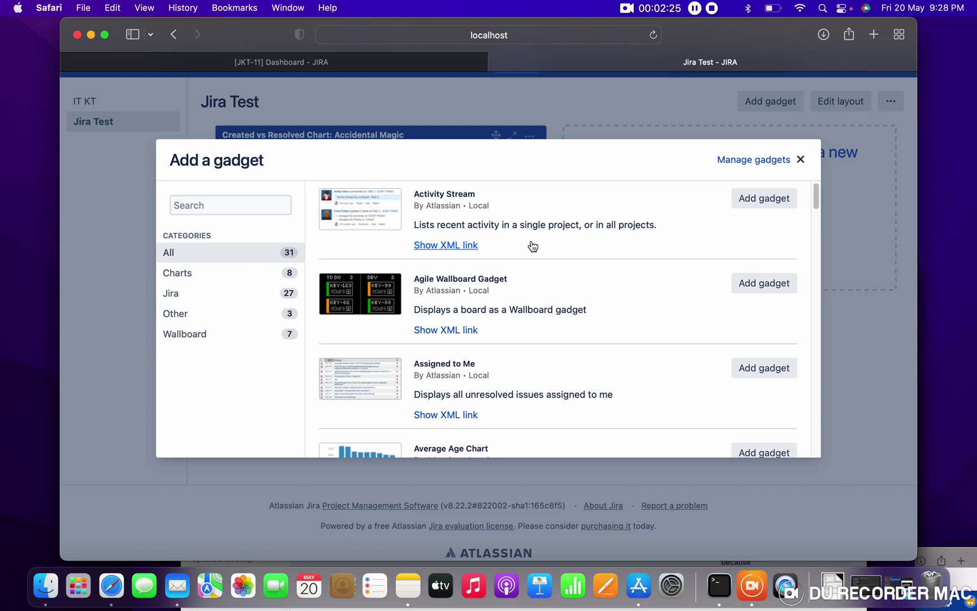